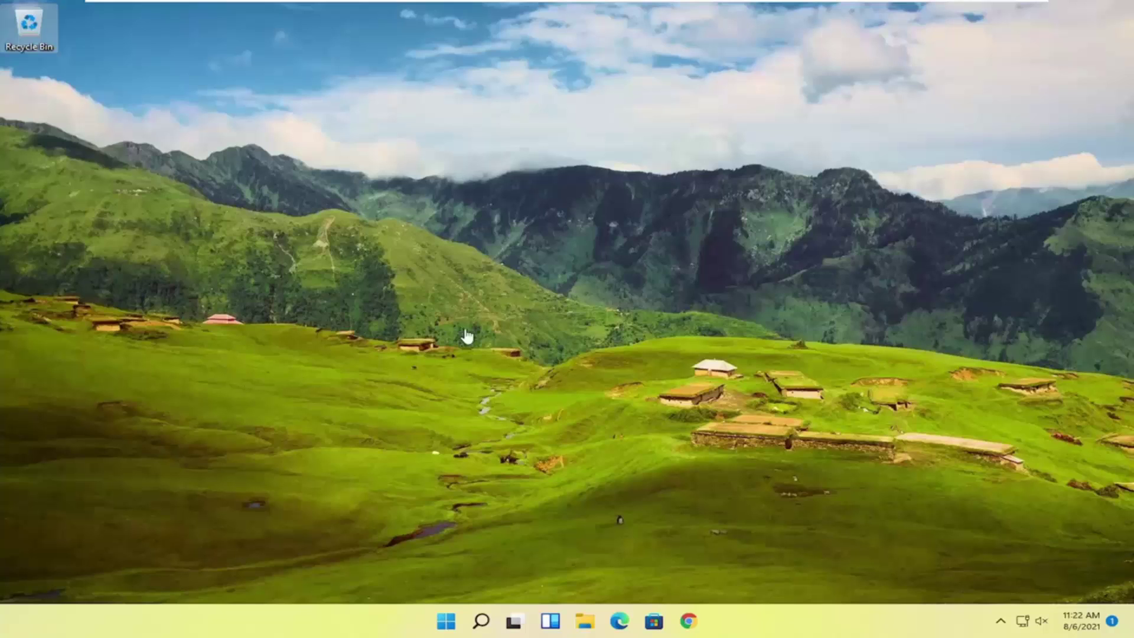
# Browse to This PC > Local Disk (C:) > Users > Computer User and right-click the Contacts folder
pyautogui.click(586, 620)
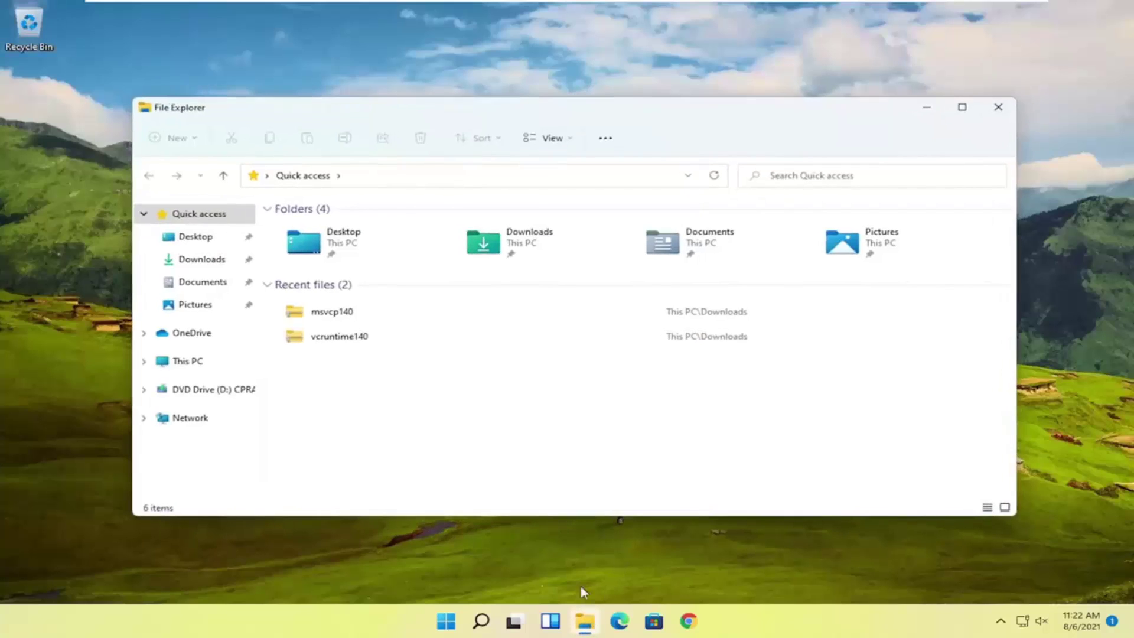
pyautogui.click(199, 360)
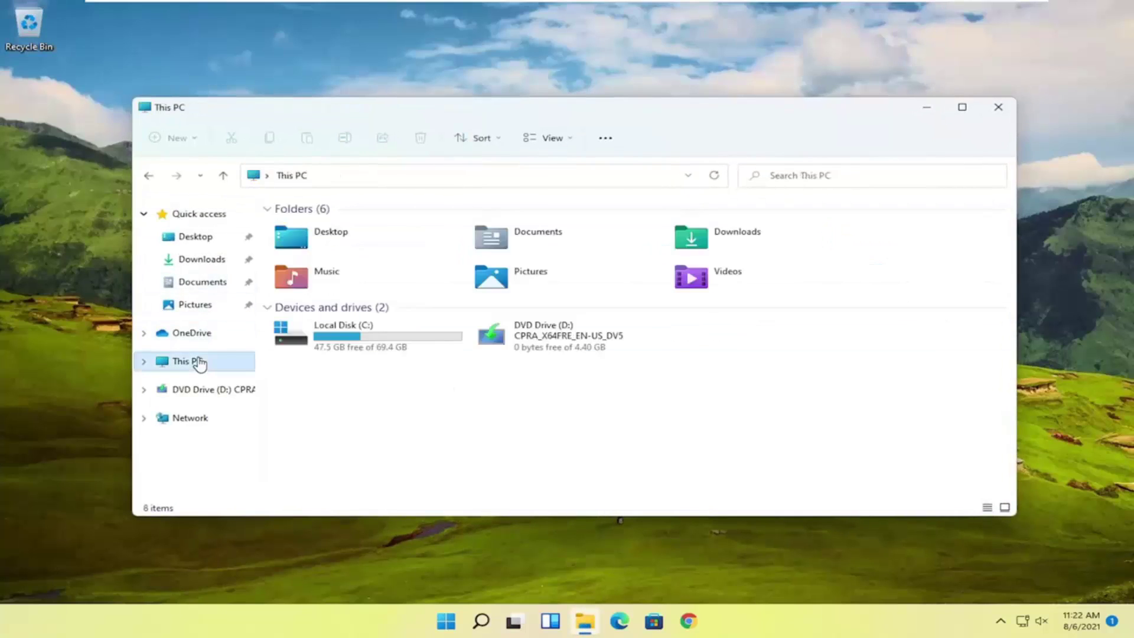
pyautogui.doubleClick(340, 334)
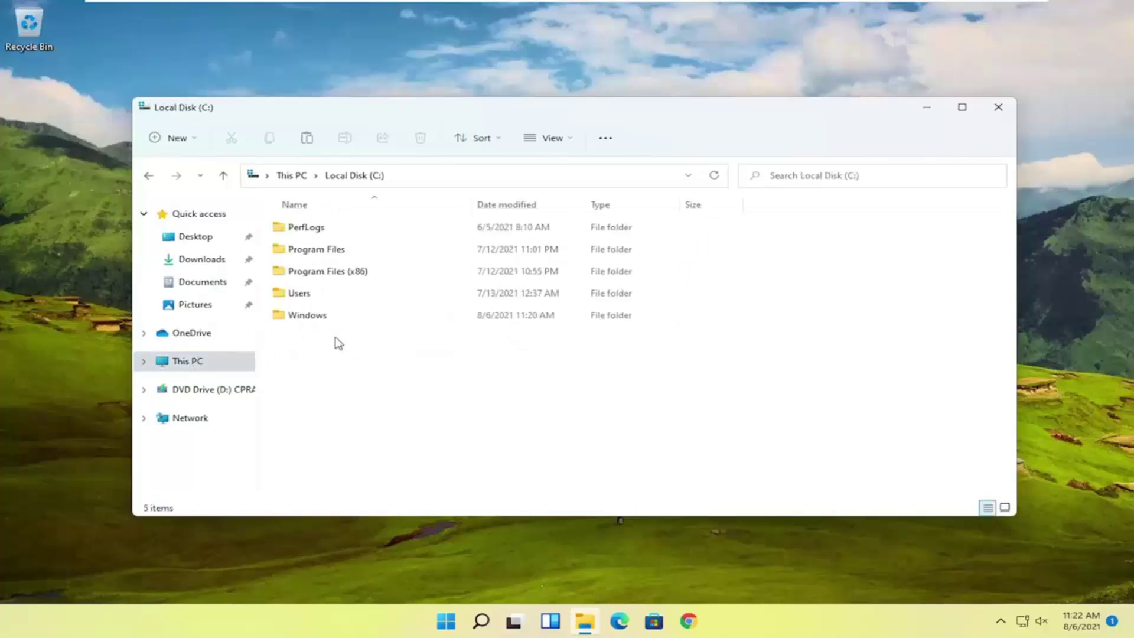
pyautogui.doubleClick(309, 296)
pyautogui.doubleClick(307, 230)
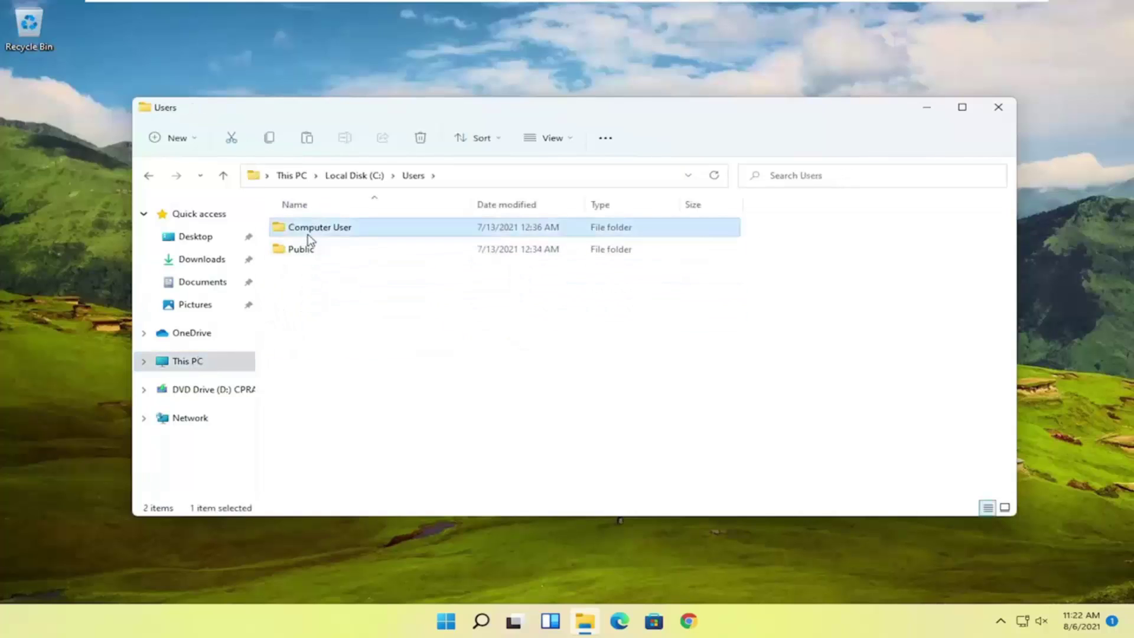
pyautogui.click(313, 258)
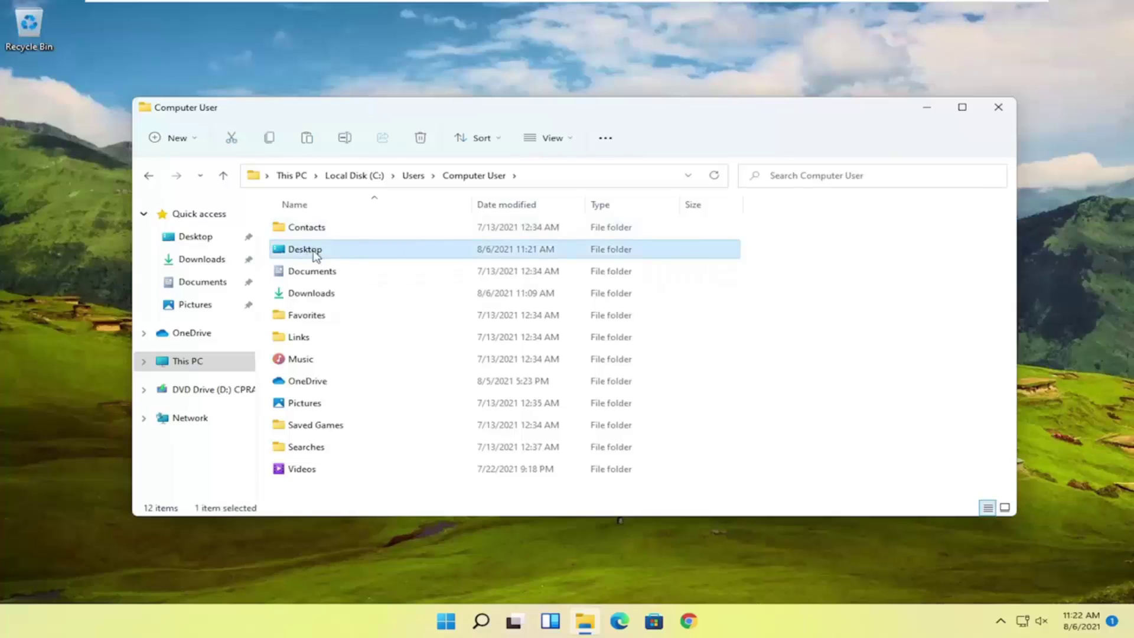
pyautogui.click(321, 232)
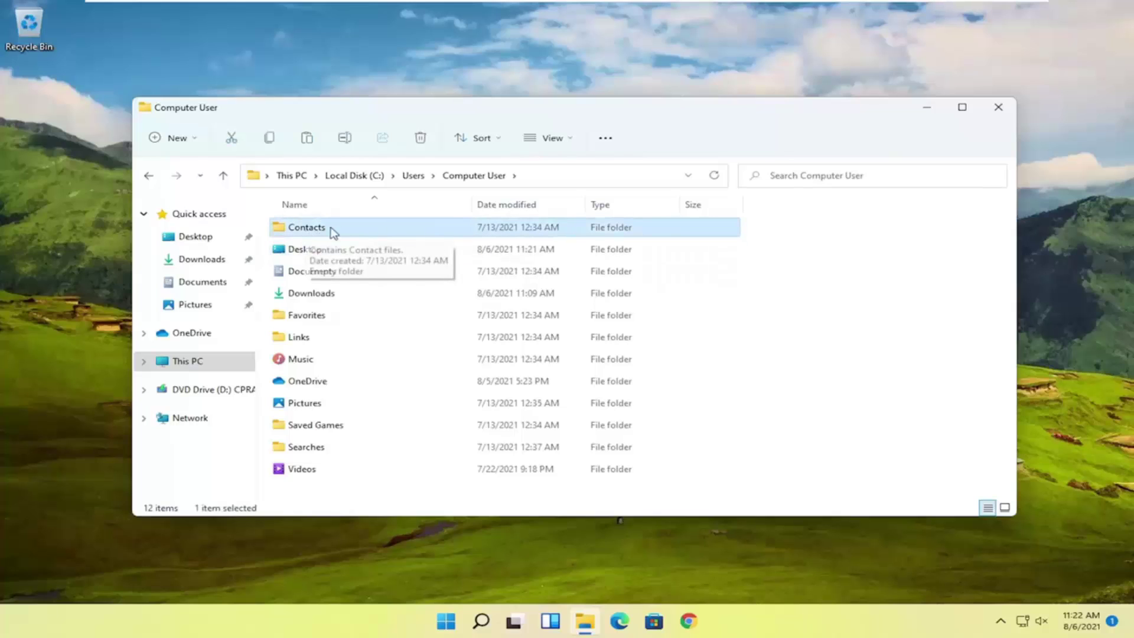
pyautogui.rightClick(317, 232)
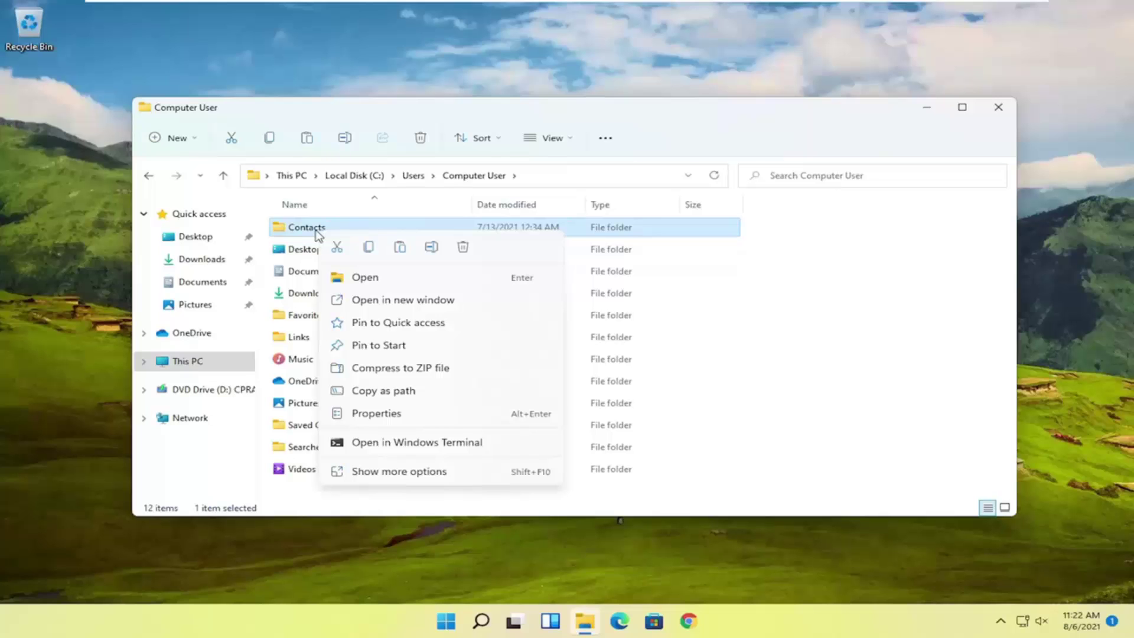
# From Contacts Properties' Security tab, edit the permissions and start adding a user or group
pyautogui.click(391, 414)
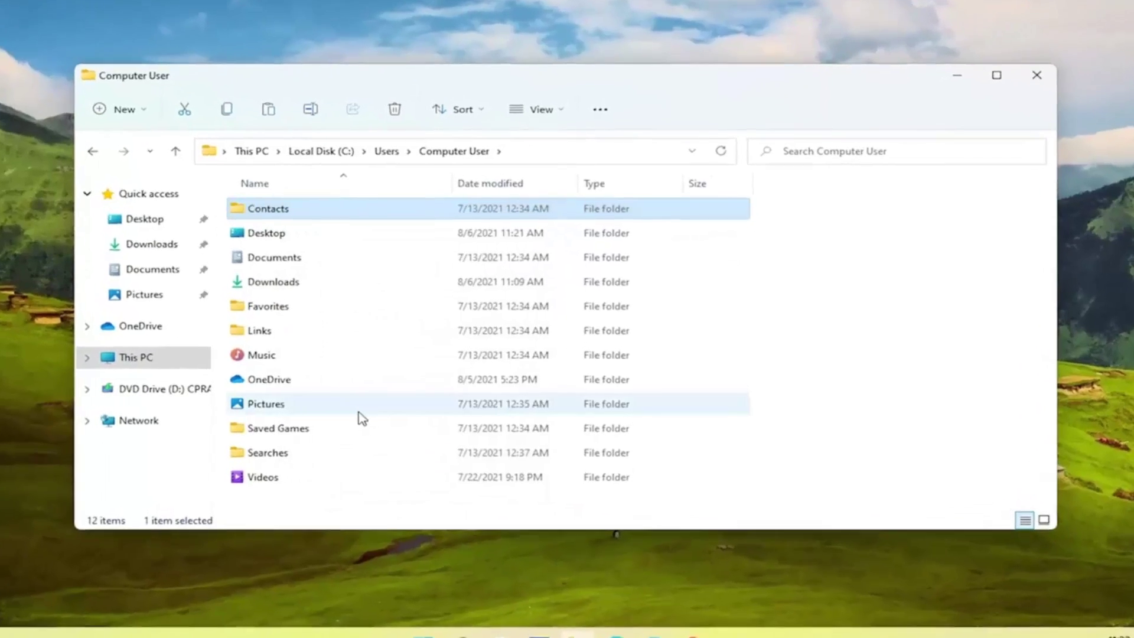
pyautogui.moveTo(400, 223); pyautogui.dragTo(423, 111)
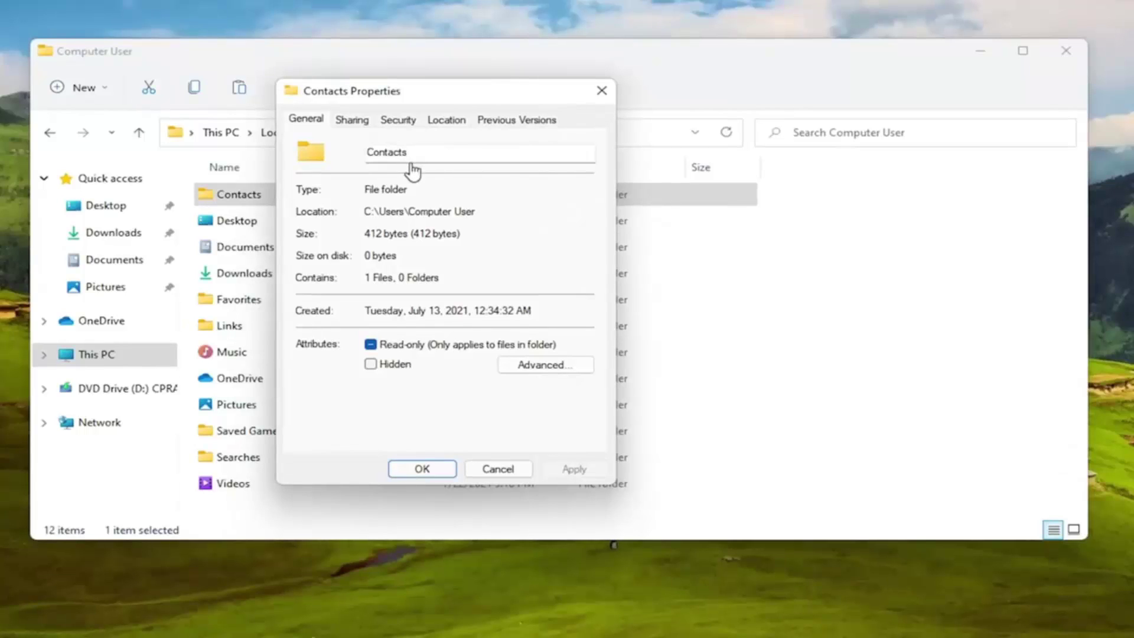
pyautogui.hotkey('ctrl', 'Tab')
pyautogui.hotkey('ctrl', 'Tab')
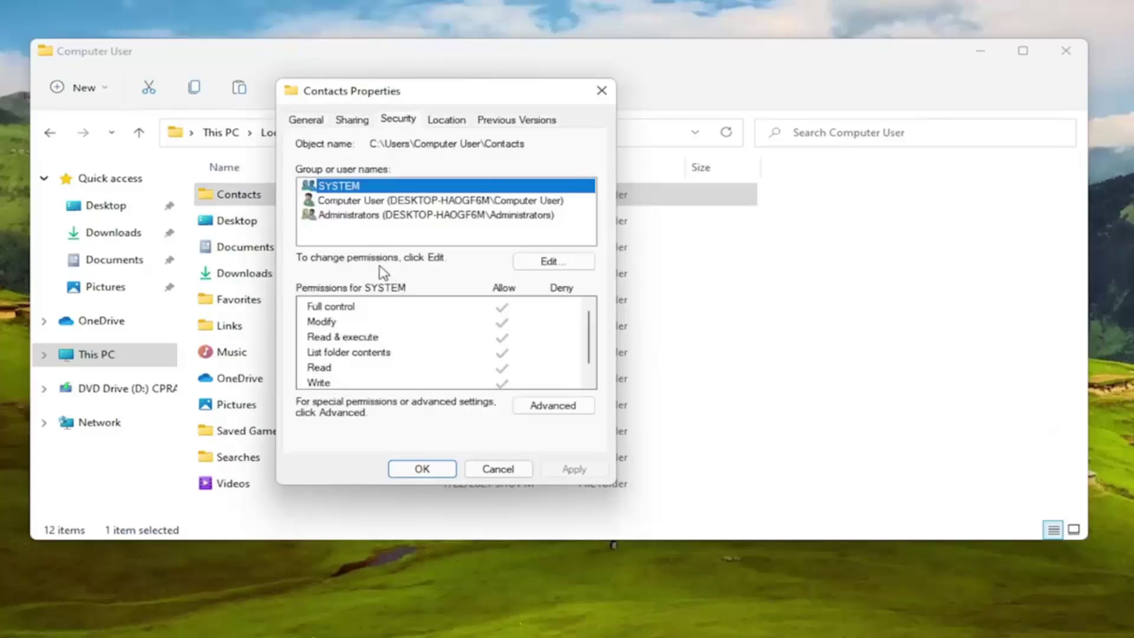
pyautogui.click(556, 266)
pyautogui.moveTo(472, 157); pyautogui.dragTo(443, 87)
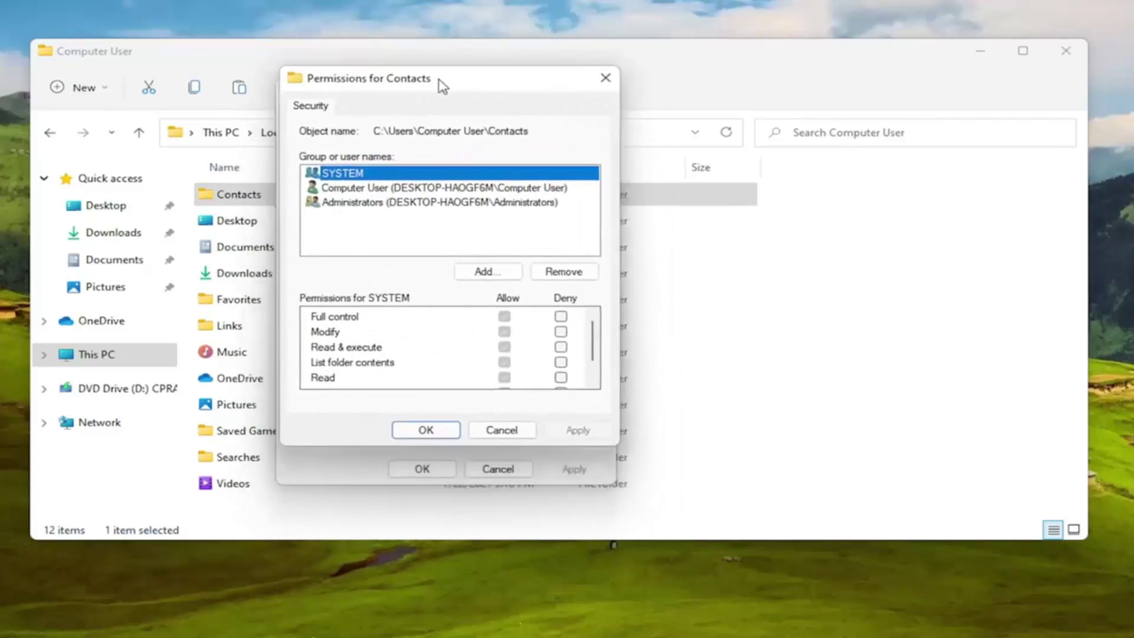
pyautogui.click(495, 272)
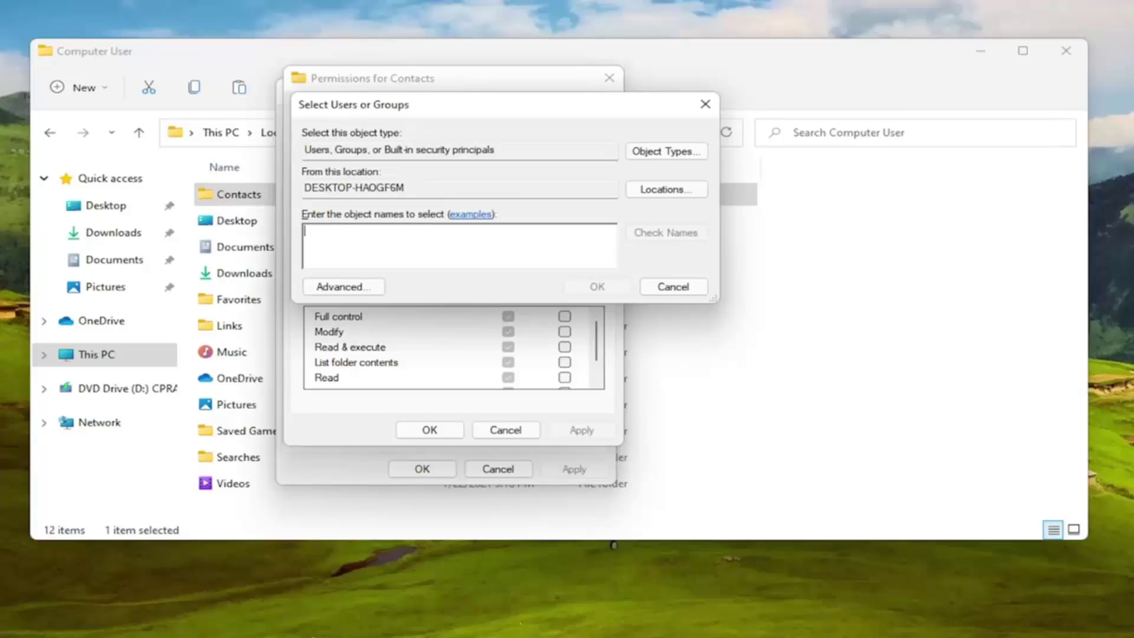
# List all users and groups with Advanced > Find Now and choose the Computer User account
pyautogui.click(340, 287)
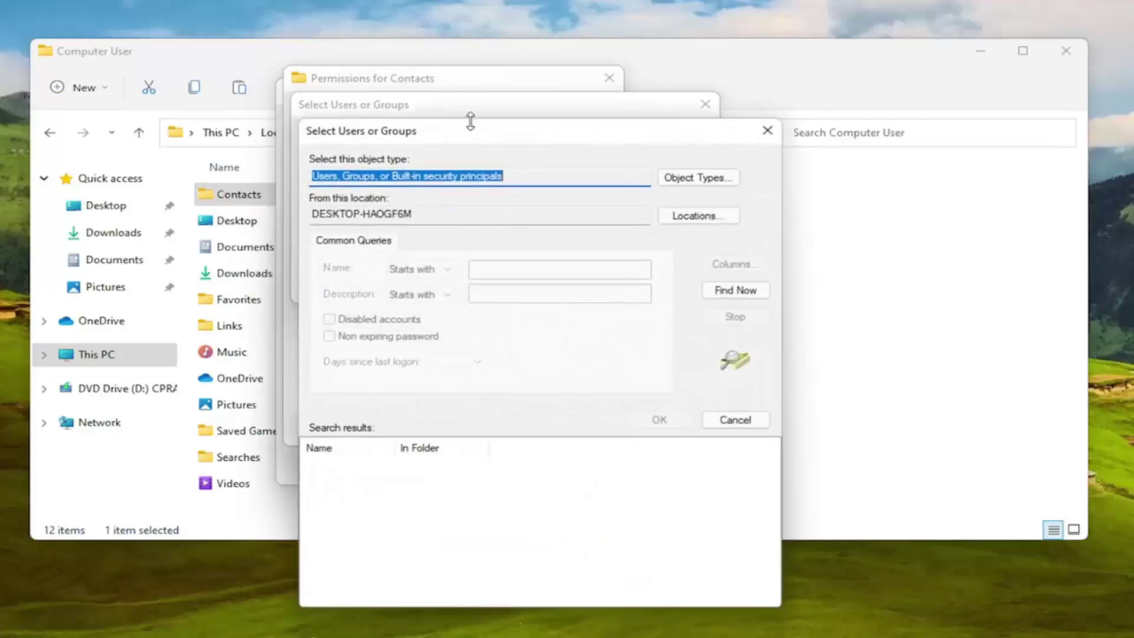
pyautogui.moveTo(472, 118); pyautogui.dragTo(360, 38)
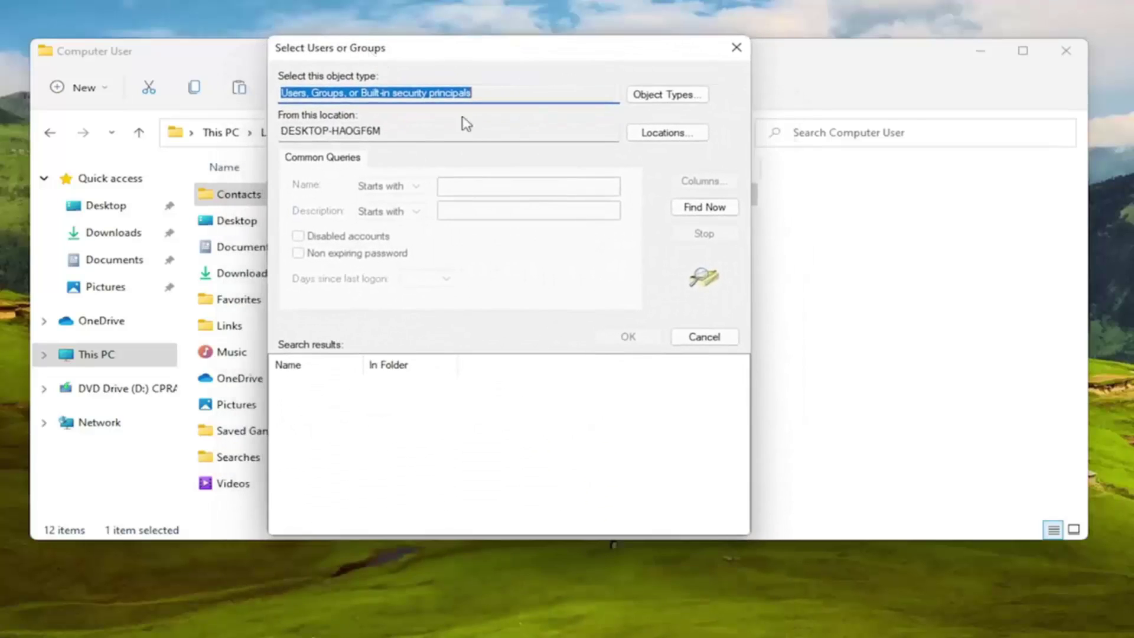
pyautogui.click(704, 208)
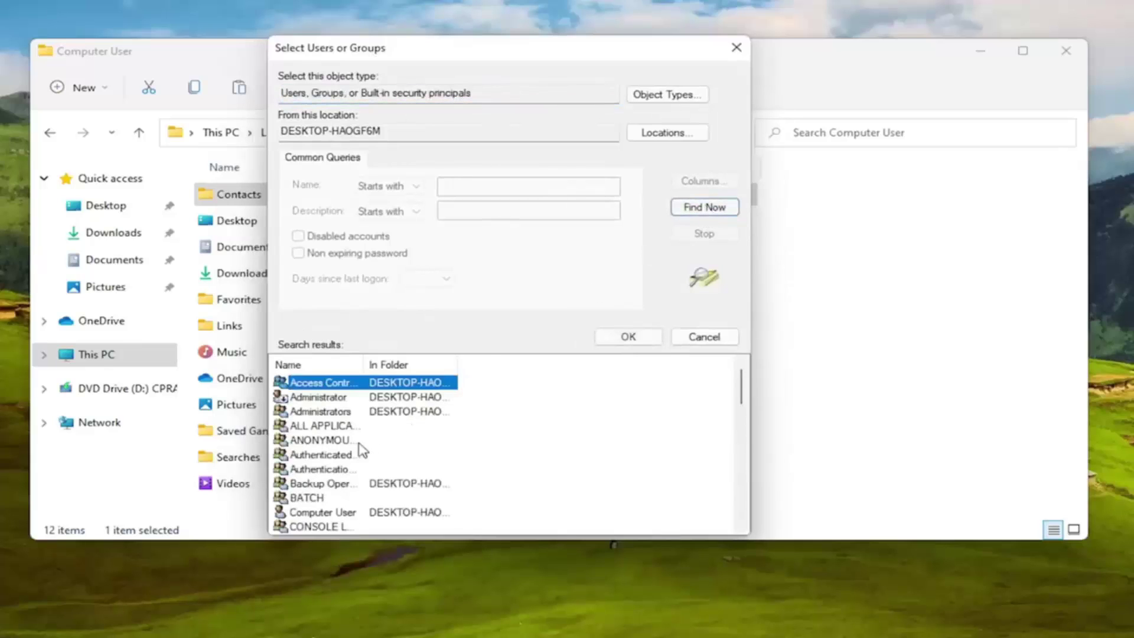
pyautogui.scroll(-1, 340, 472)
pyautogui.click(332, 470)
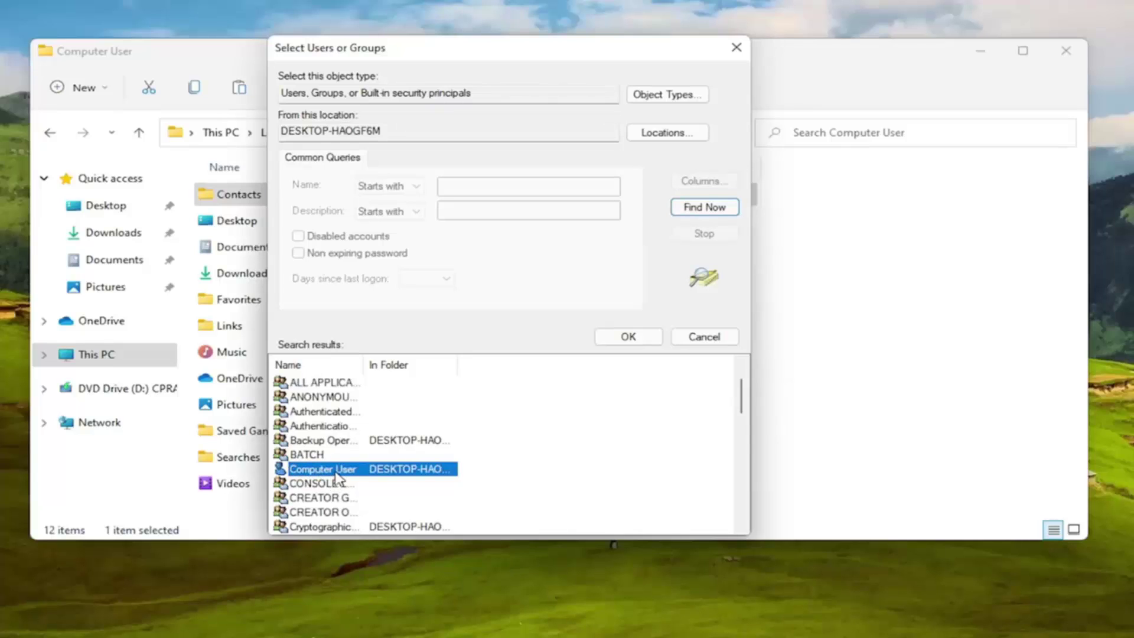
pyautogui.doubleClick(337, 472)
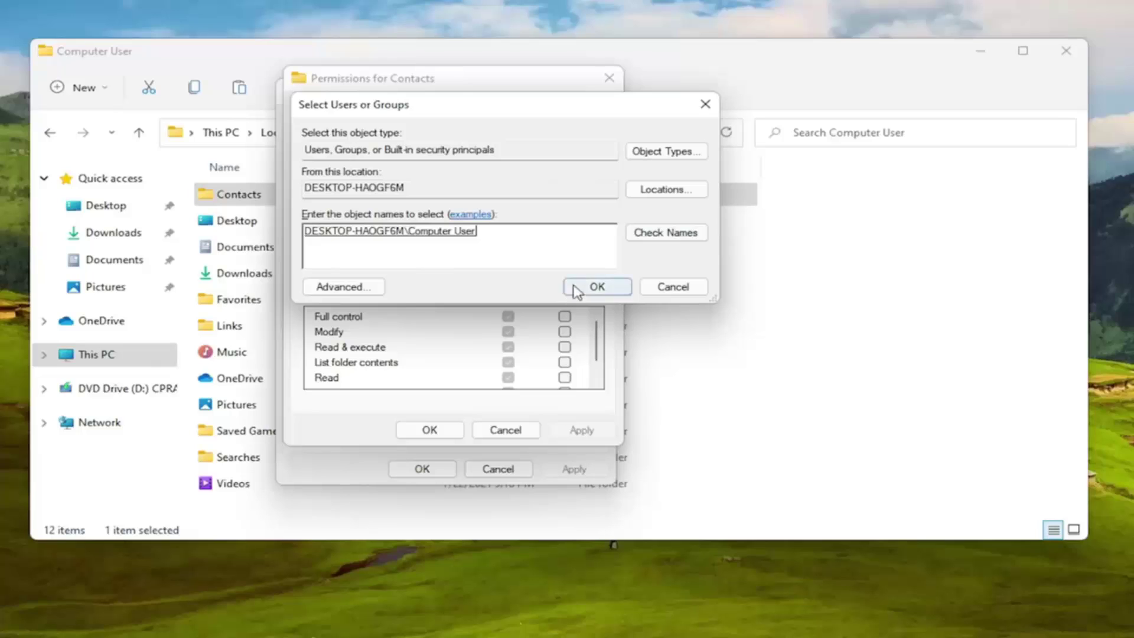
pyautogui.click(594, 287)
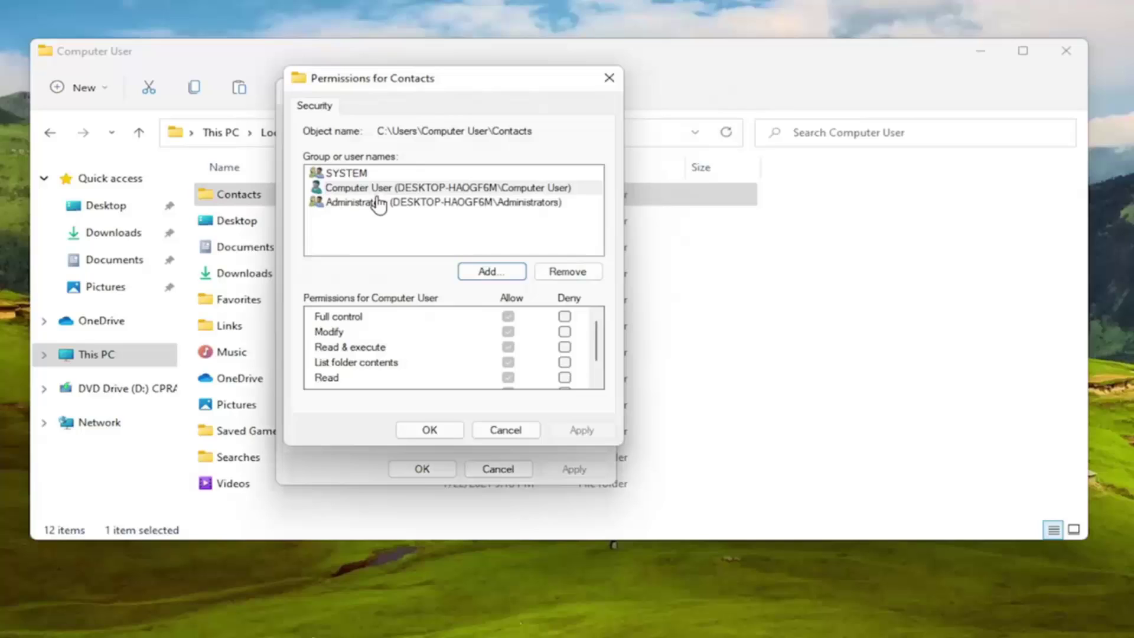
pyautogui.click(393, 189)
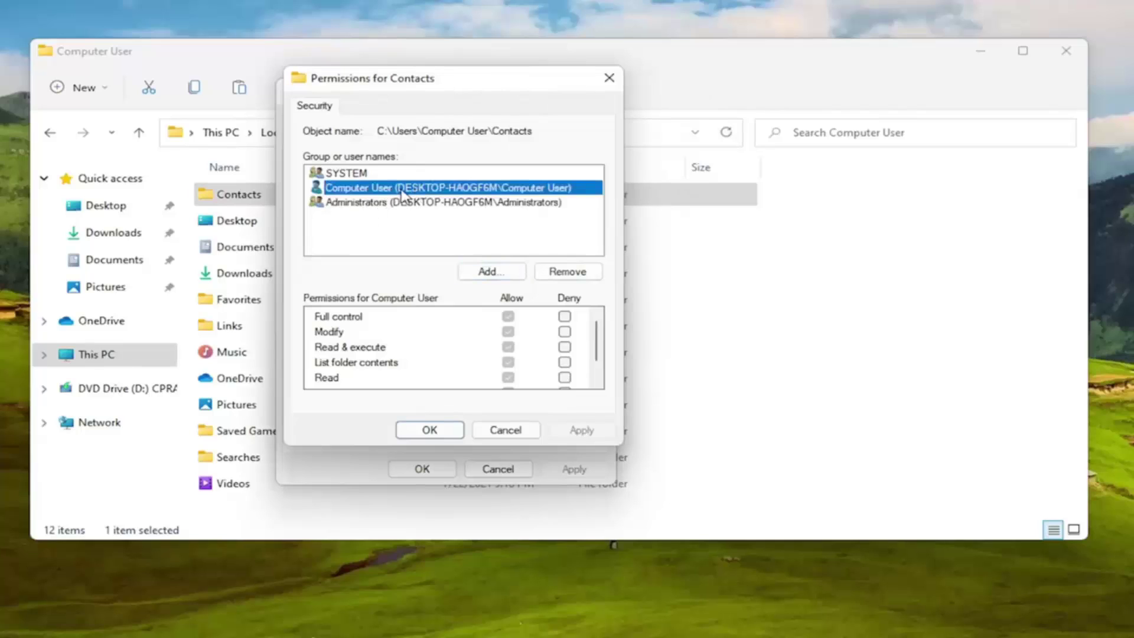
pyautogui.scroll(-1, 528, 359)
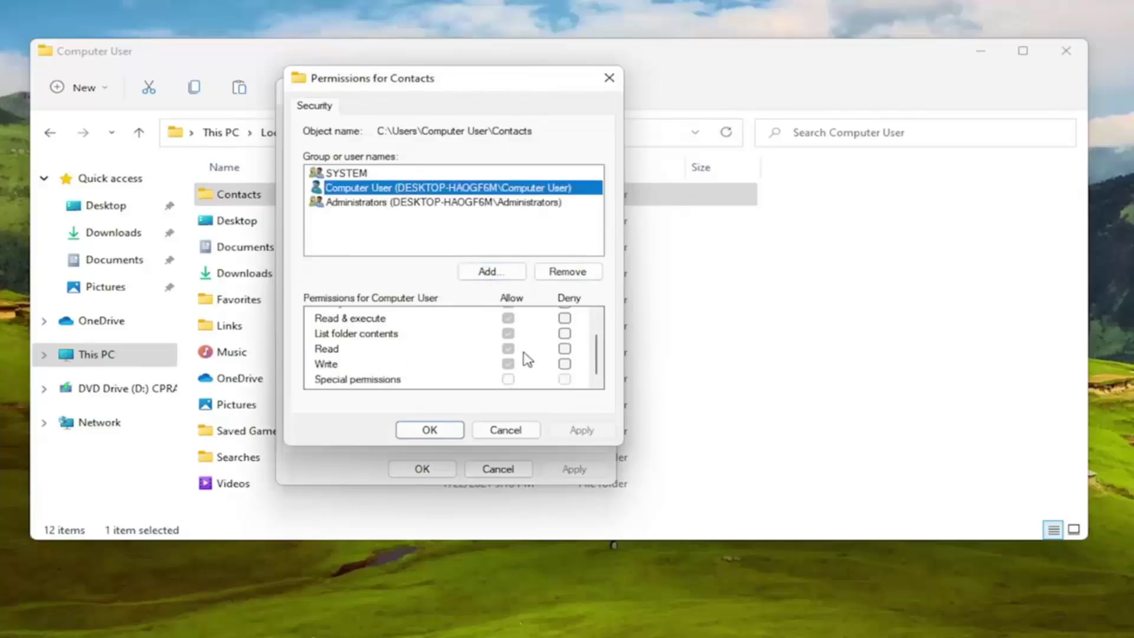
pyautogui.scroll(1, 509, 386)
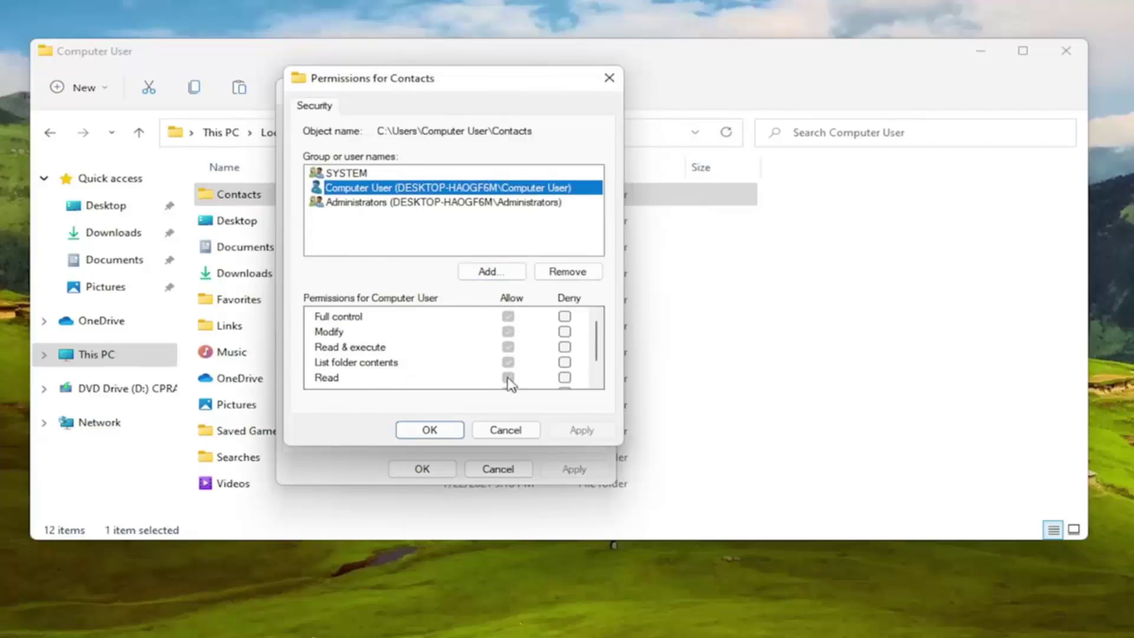
pyautogui.click(495, 357)
pyautogui.scroll(-1, 503, 358)
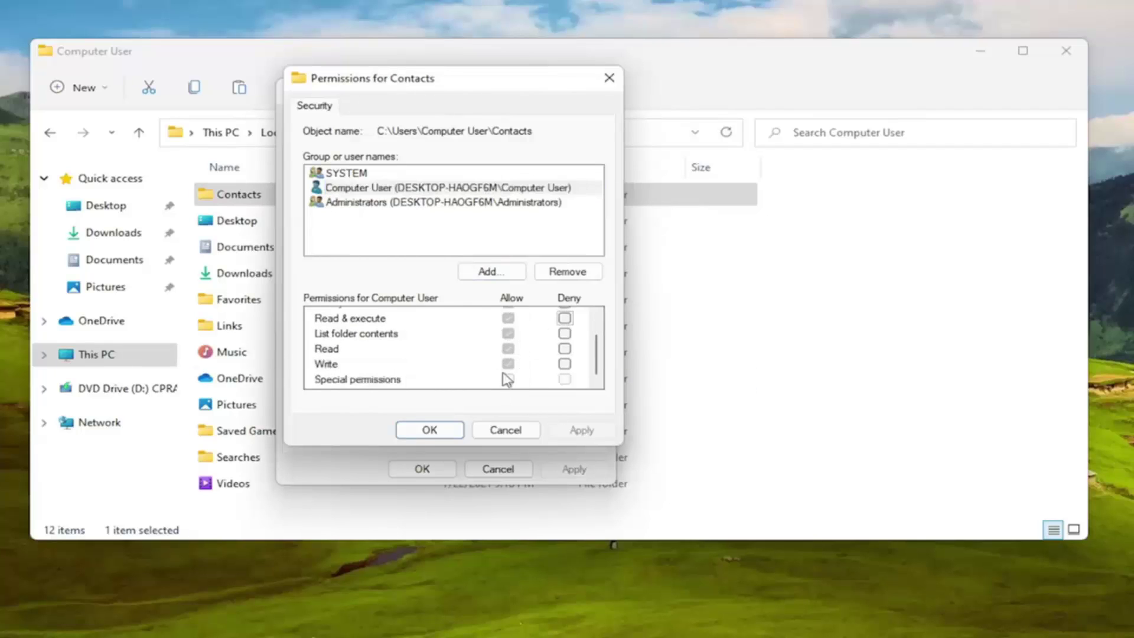
pyautogui.scroll(1, 512, 348)
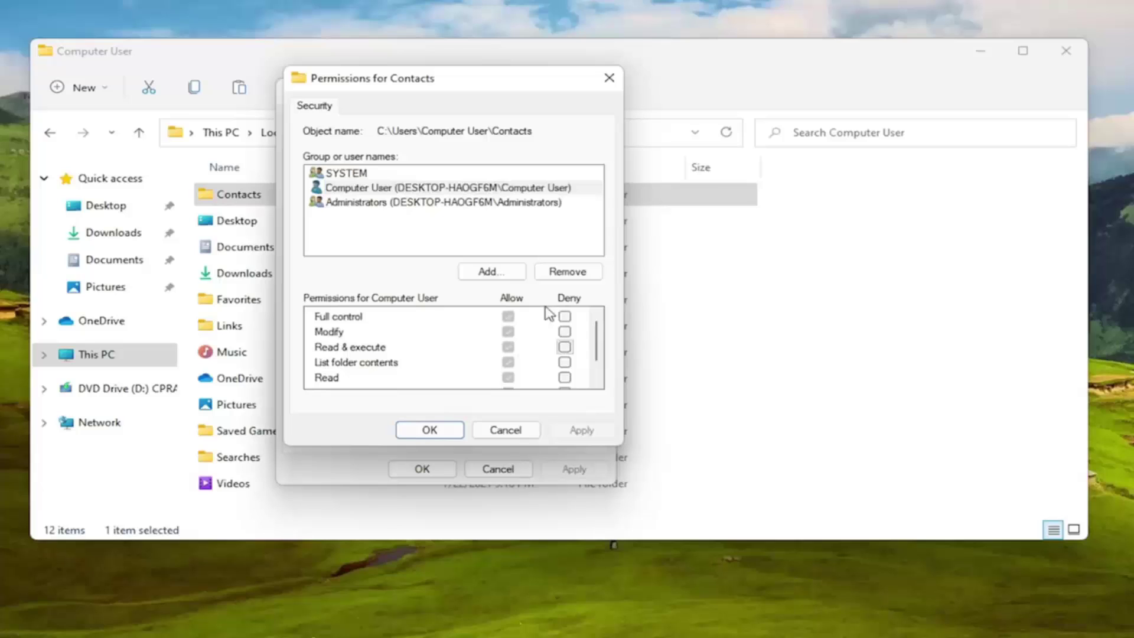
# Add 'everyone' as a new group, verifying the name resolves to Everyone
pyautogui.click(488, 272)
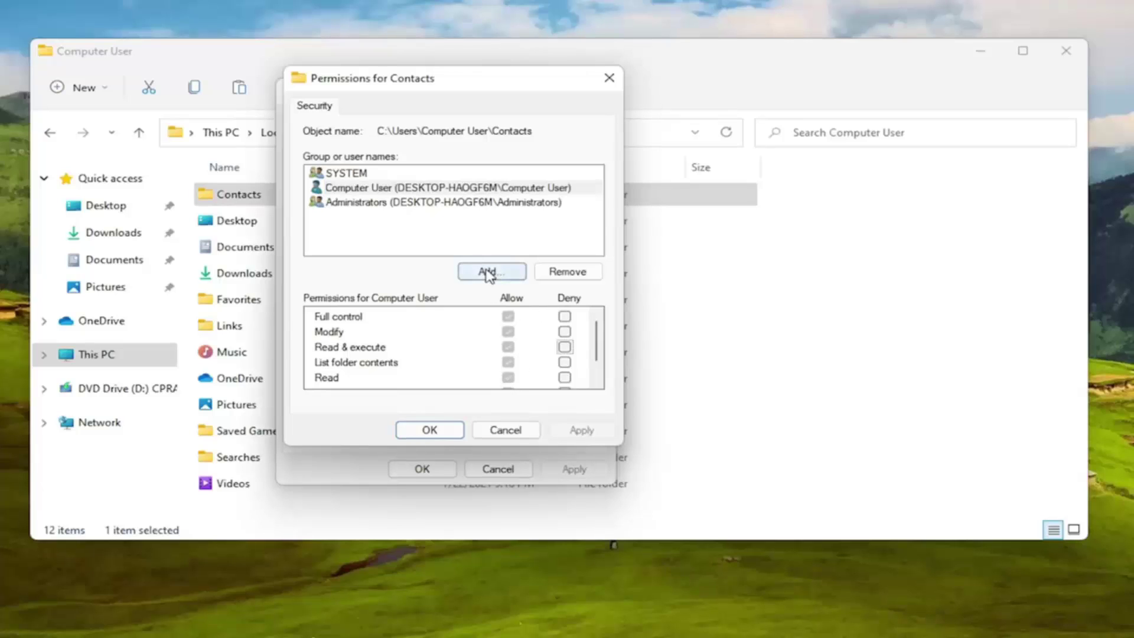
pyautogui.write('everyone')
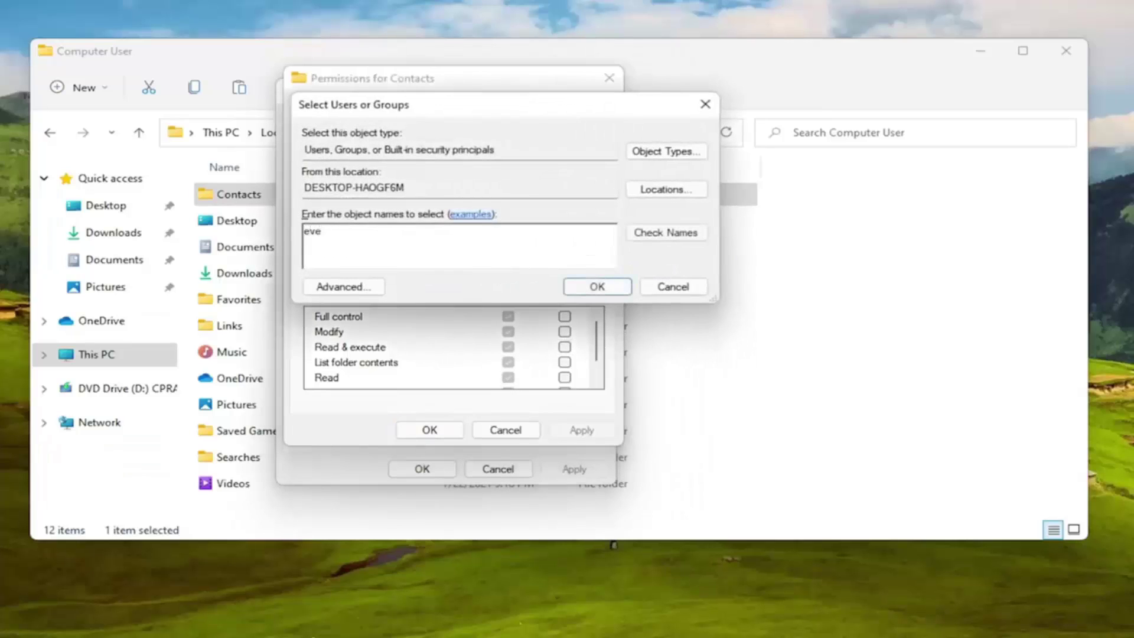
pyautogui.click(661, 234)
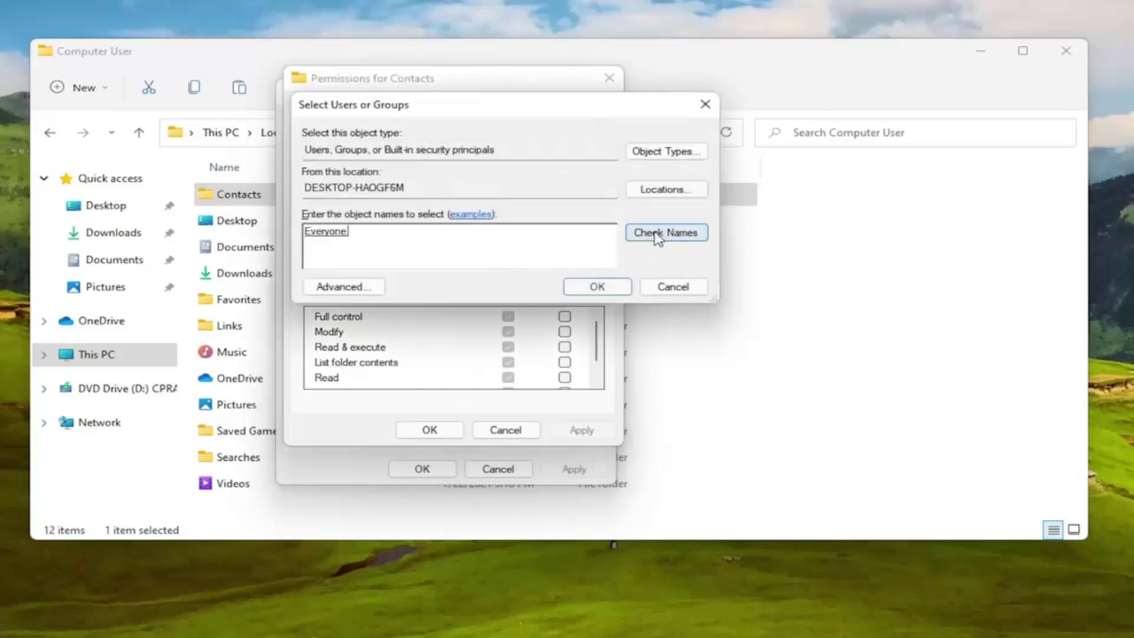
pyautogui.click(595, 288)
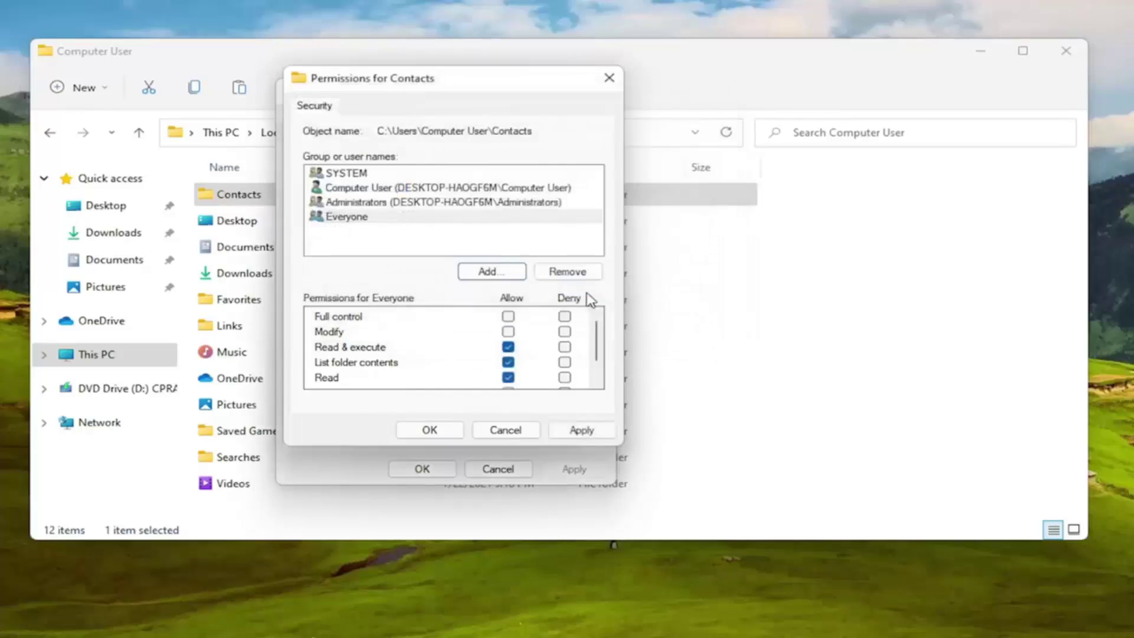
# Allow Full control for Everyone, apply, and confirm the permissions editor
pyautogui.click(508, 316)
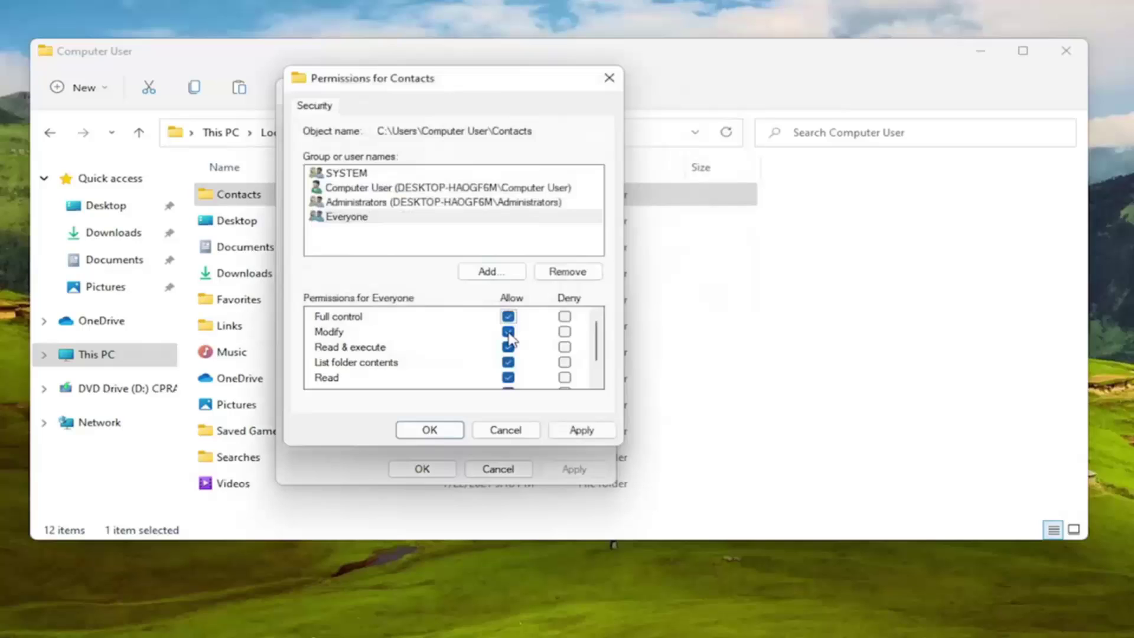
pyautogui.scroll(-1, 514, 349)
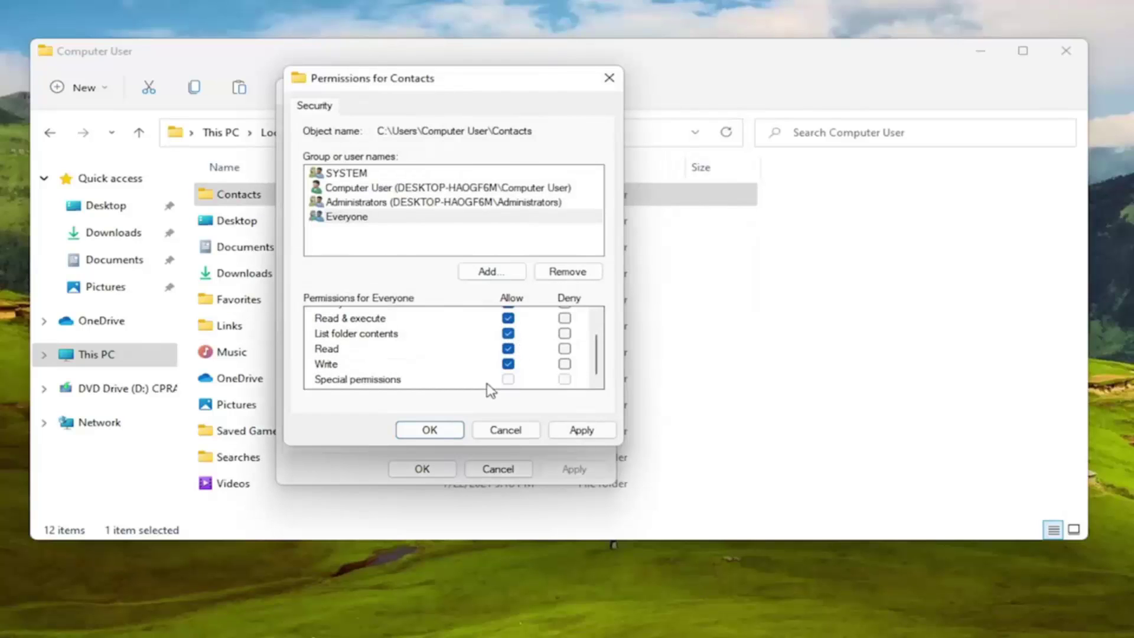
pyautogui.click(572, 431)
pyautogui.click(433, 430)
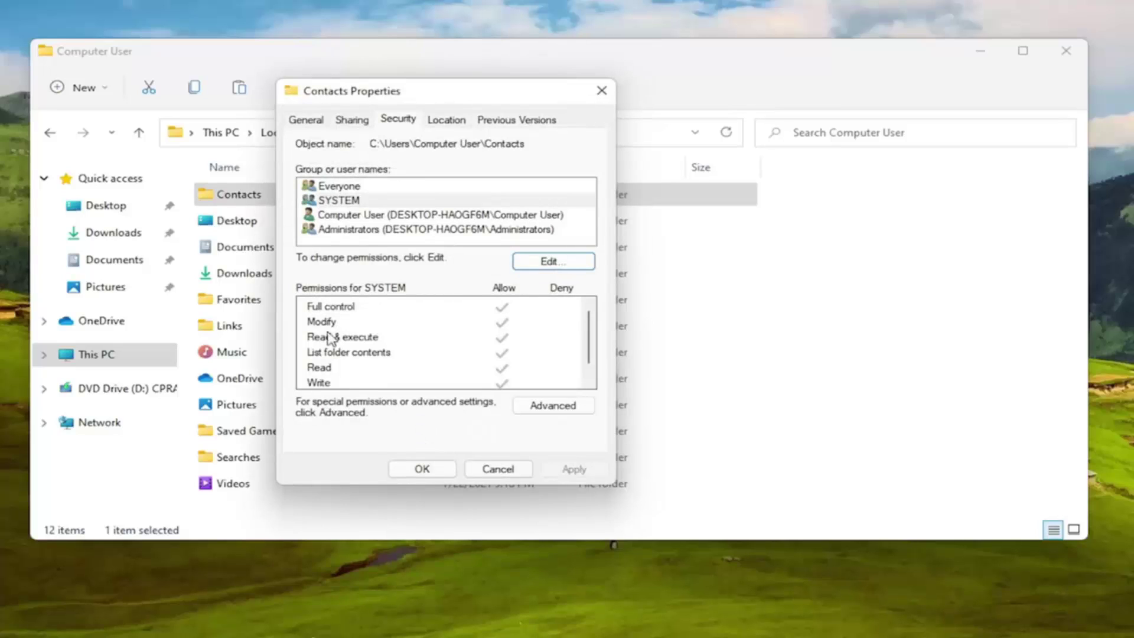
# Review Everyone's permissions, confirm Contacts Properties with OK, and close File Explorer
pyautogui.click(338, 190)
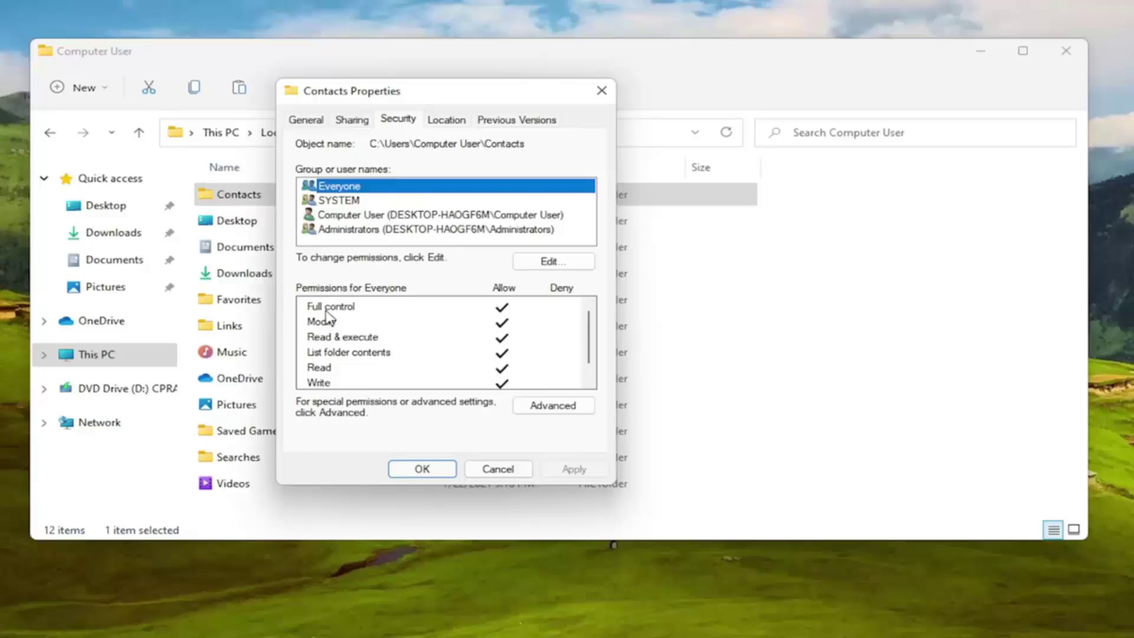
pyautogui.click(421, 470)
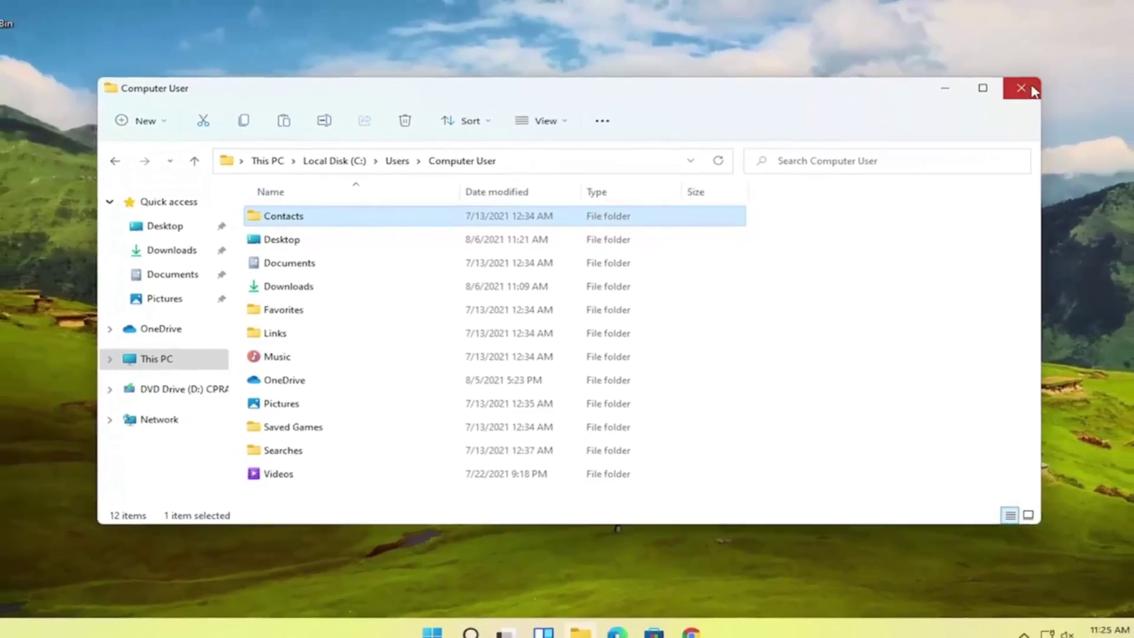
pyautogui.click(1028, 88)
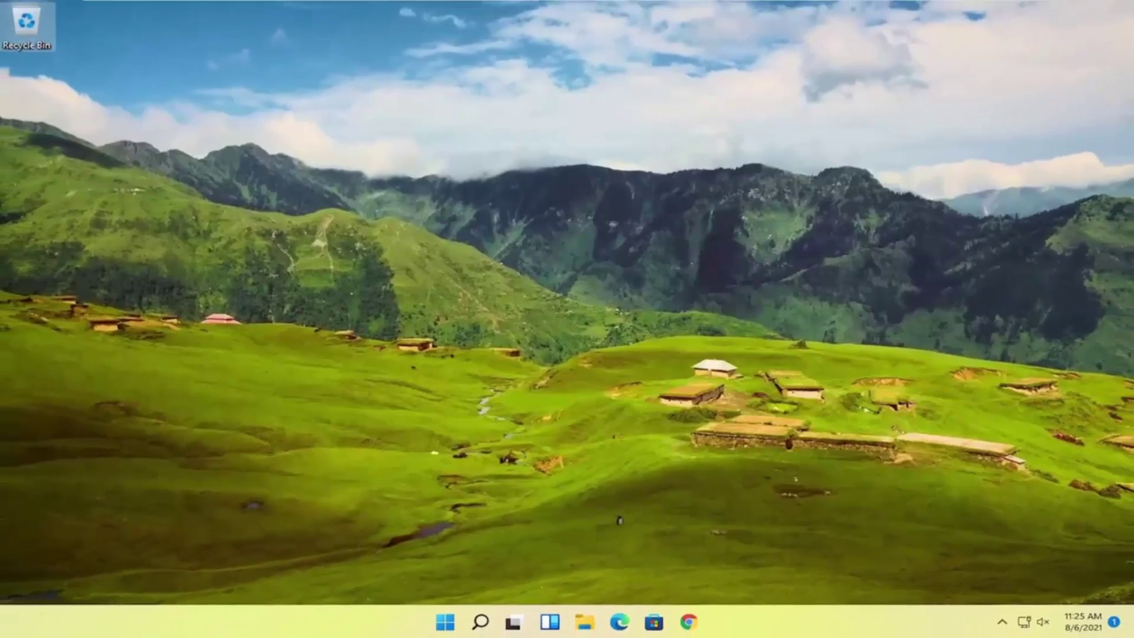